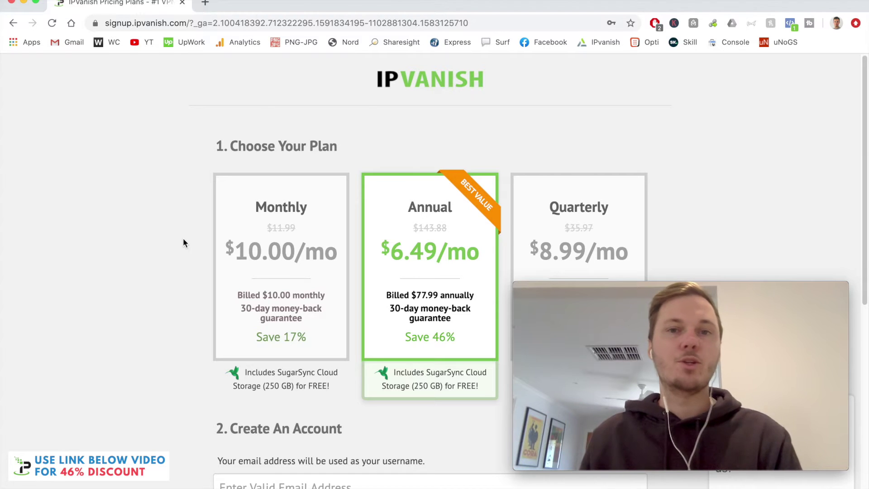
Step: Download the IPVanish.dmg installer from the IPVanish Mac setup page
{"action": "scroll", "coordinate": [183, 239], "scroll_direction": "down", "scroll_amount": 1}
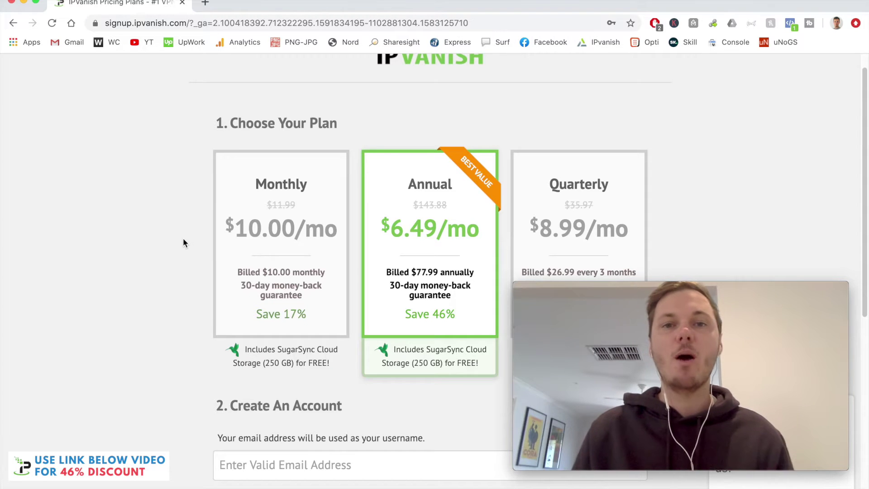
{"action": "scroll", "coordinate": [183, 239], "scroll_direction": "down", "scroll_amount": 7}
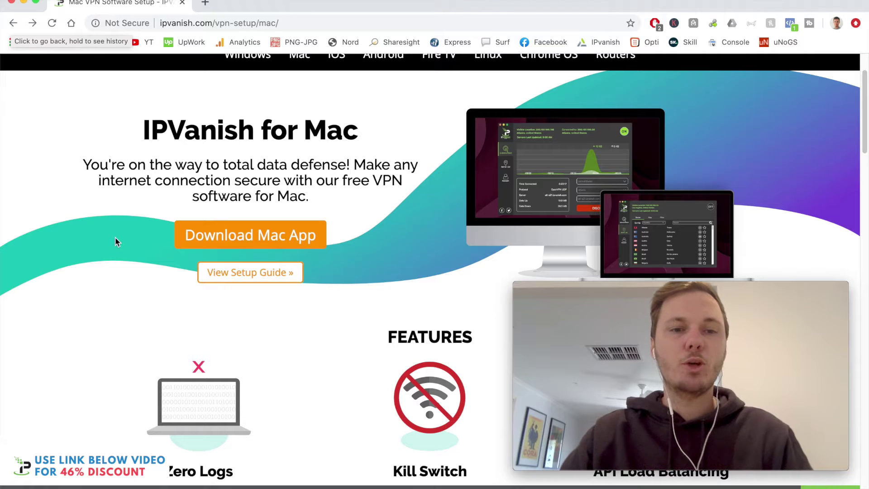
{"action": "left_click", "coordinate": [210, 231]}
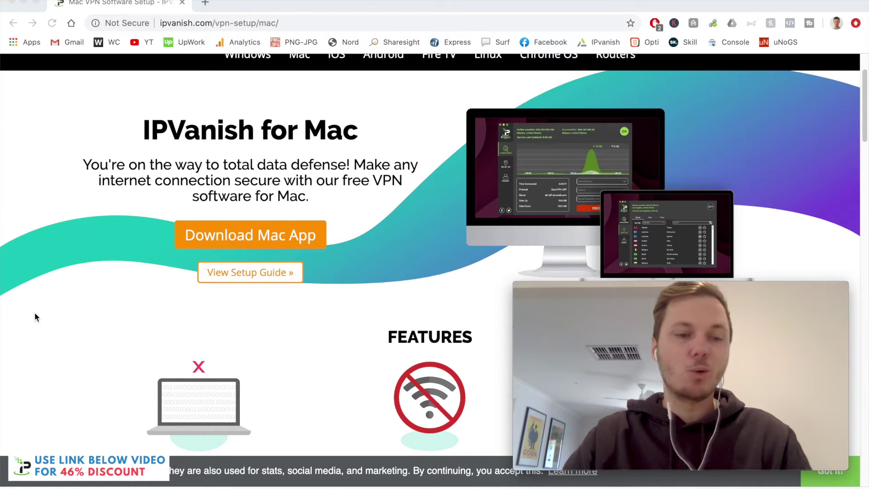
{"action": "mouse_move", "coordinate": [60, 482]}
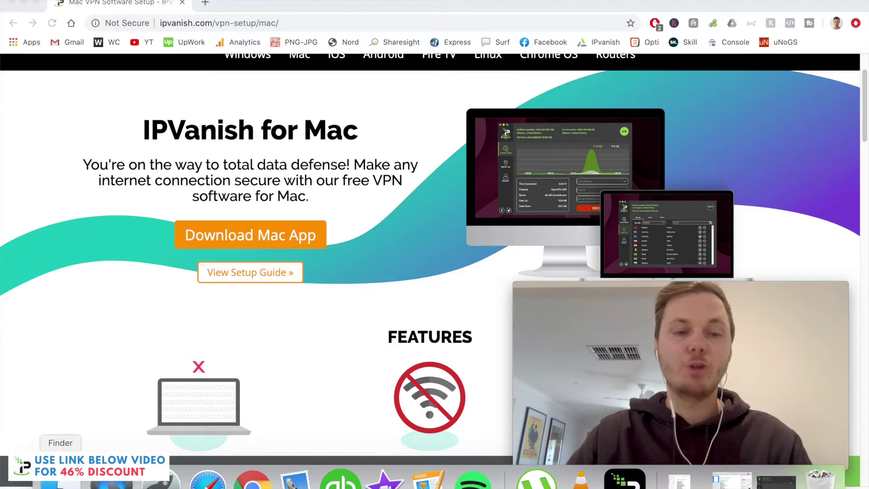
Step: Open the downloaded IPVanish (1).dmg installer from the Downloads folder
{"action": "left_click", "coordinate": [61, 482]}
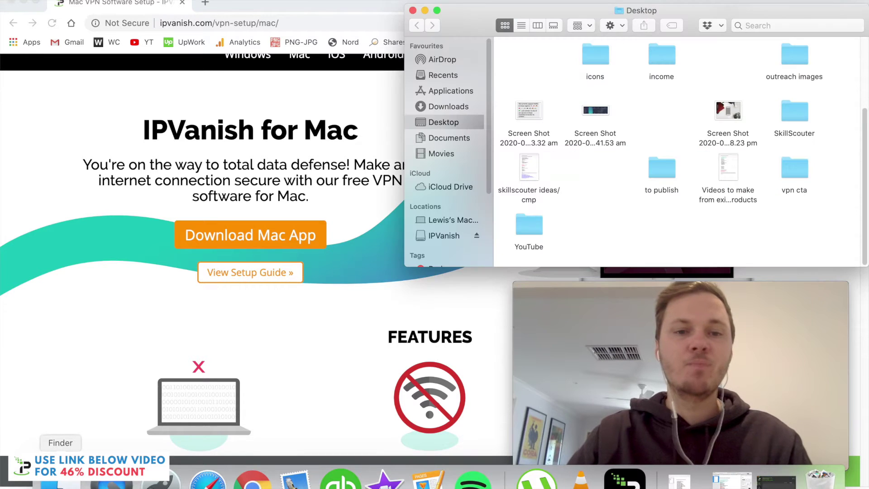
{"action": "left_click", "coordinate": [441, 106]}
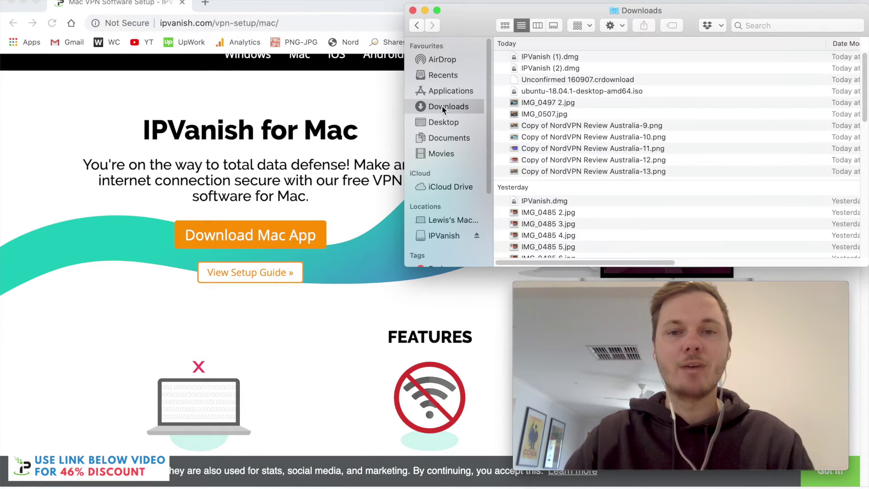
{"action": "left_click", "coordinate": [536, 59]}
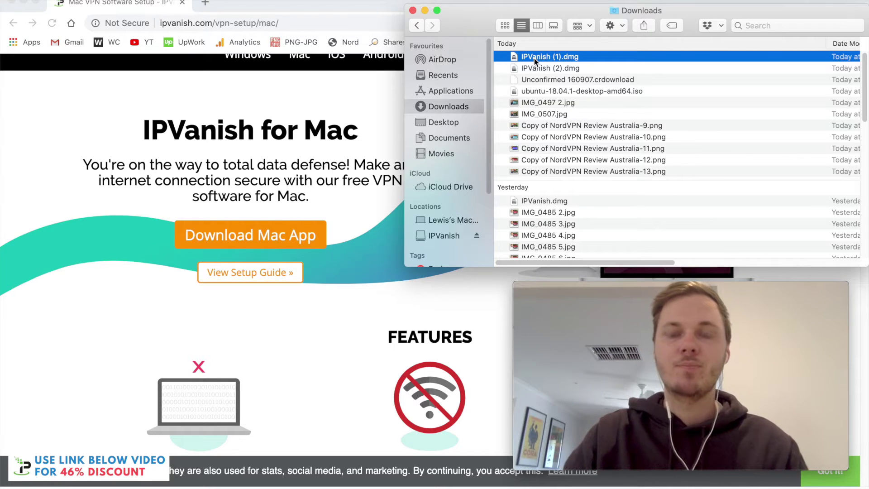
{"action": "double_click", "coordinate": [535, 58]}
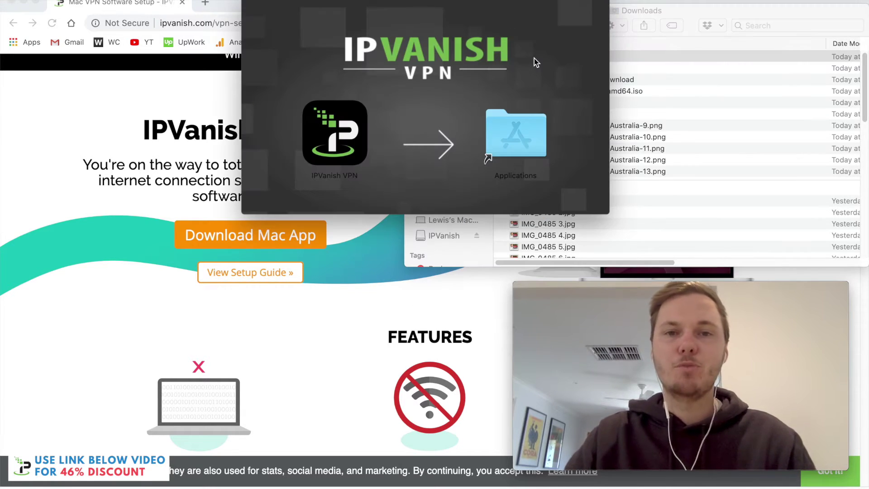
Step: Copy IPVanish VPN into the Applications folder and view that folder
{"action": "left_click_drag", "start_coordinate": [491, 1], "coordinate": [482, 31]}
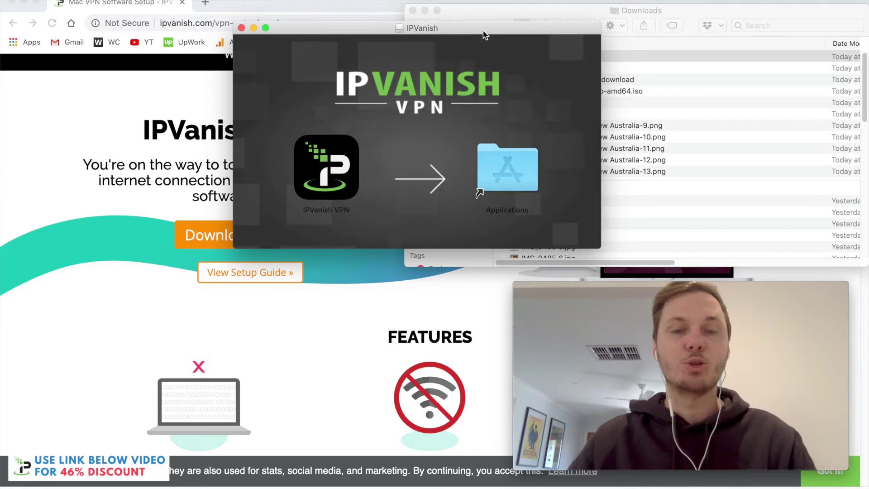
{"action": "left_click", "coordinate": [335, 153]}
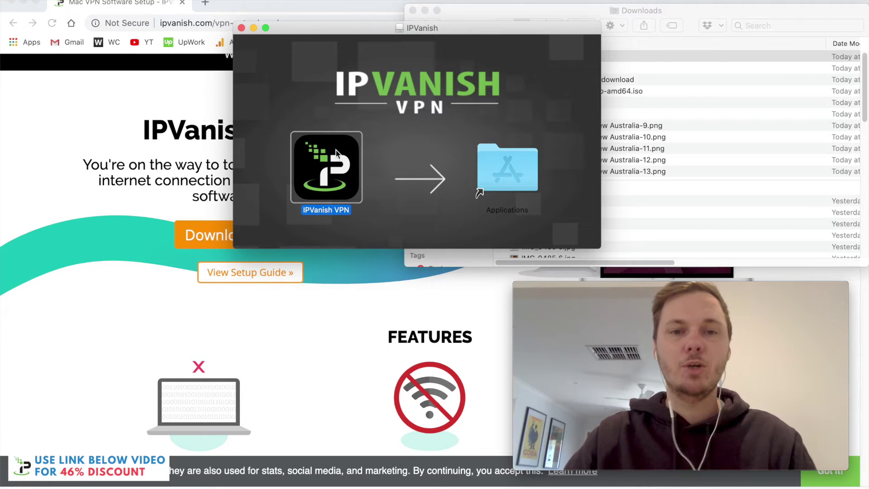
{"action": "left_click_drag", "start_coordinate": [336, 150], "coordinate": [510, 153]}
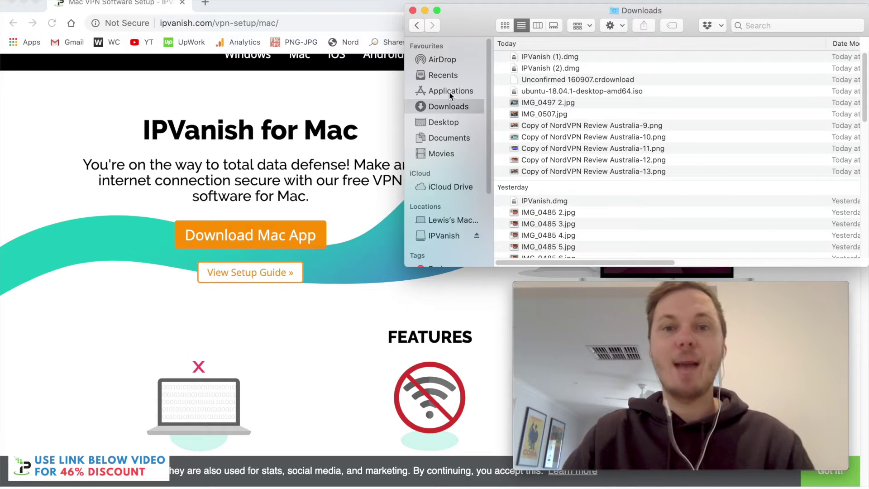
{"action": "left_click", "coordinate": [449, 92]}
Step: Launch IPVanish VPN from the Applications folder
{"action": "scroll", "coordinate": [612, 119], "scroll_direction": "down", "scroll_amount": 10}
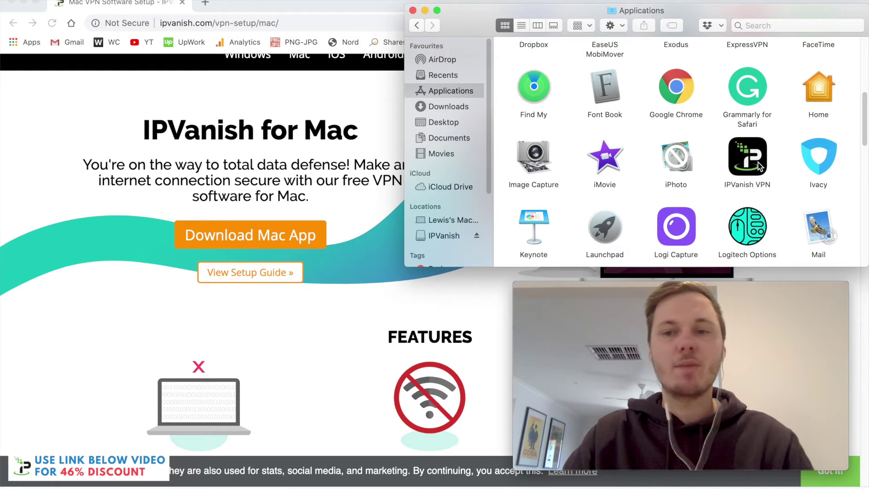
{"action": "double_click", "coordinate": [749, 162]}
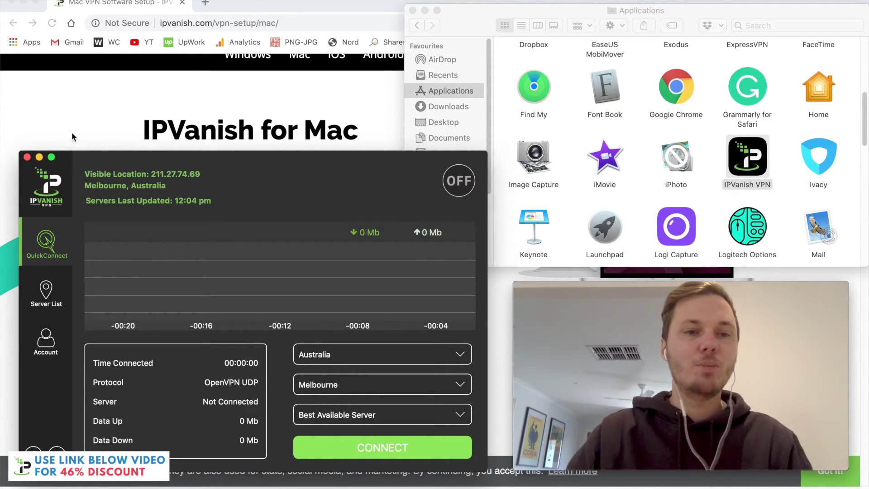
Step: Move the IPVanish window higher and expand the QuickConnect country list, currently Australia
{"action": "left_click_drag", "start_coordinate": [63, 157], "coordinate": [76, 91]}
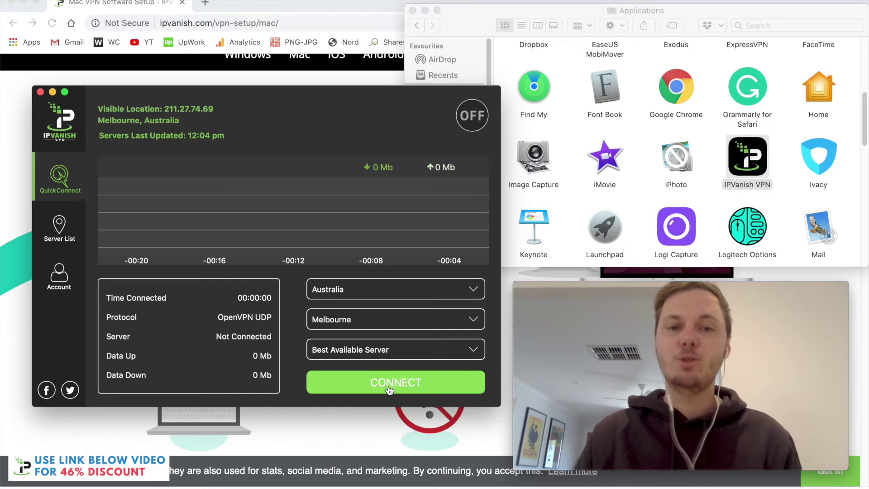
{"action": "left_click", "coordinate": [406, 292]}
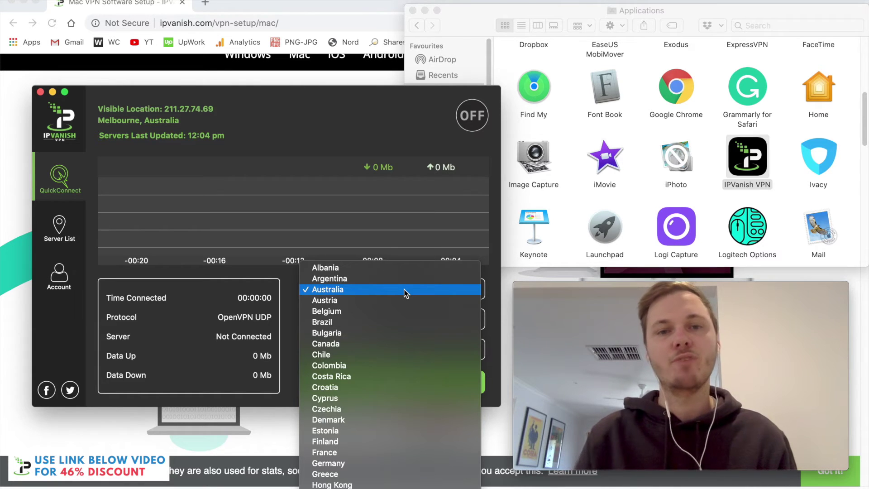
Step: Select United States as the country and connect to the San Jose server
{"action": "scroll", "coordinate": [406, 293], "scroll_direction": "down", "scroll_amount": 5}
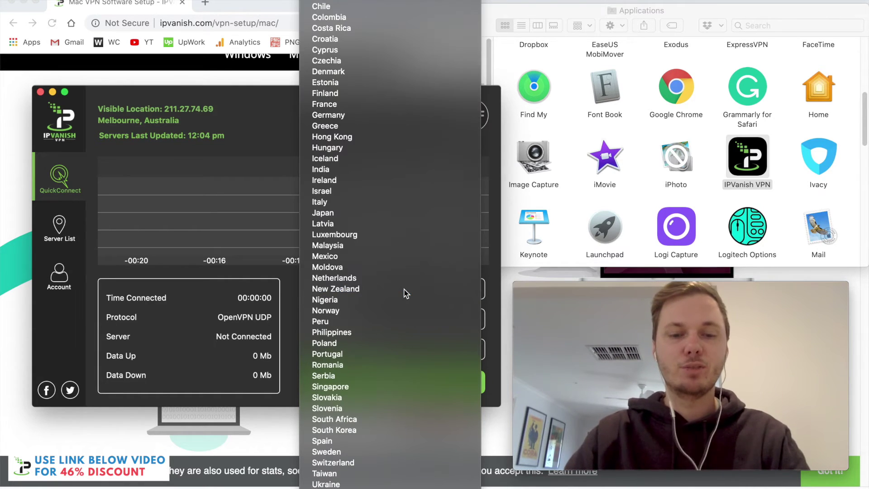
{"action": "scroll", "coordinate": [406, 293], "scroll_direction": "down", "scroll_amount": 1}
{"action": "left_click", "coordinate": [396, 298]}
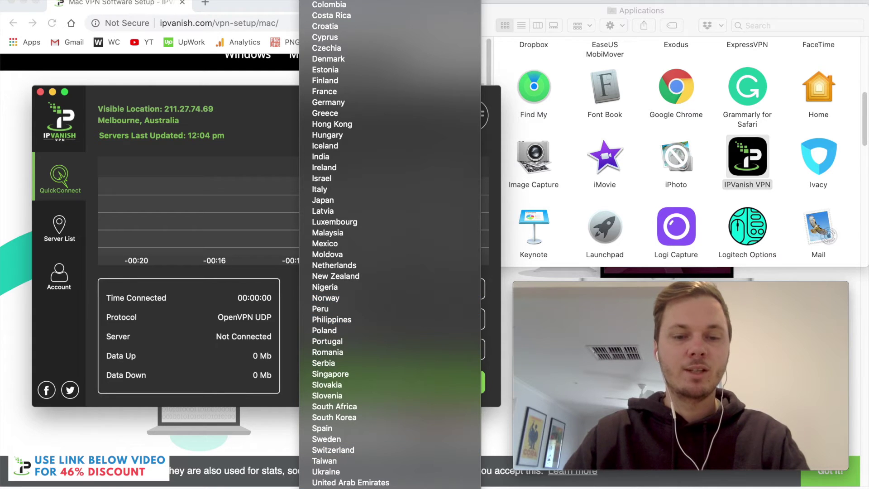
{"action": "left_click", "coordinate": [353, 388]}
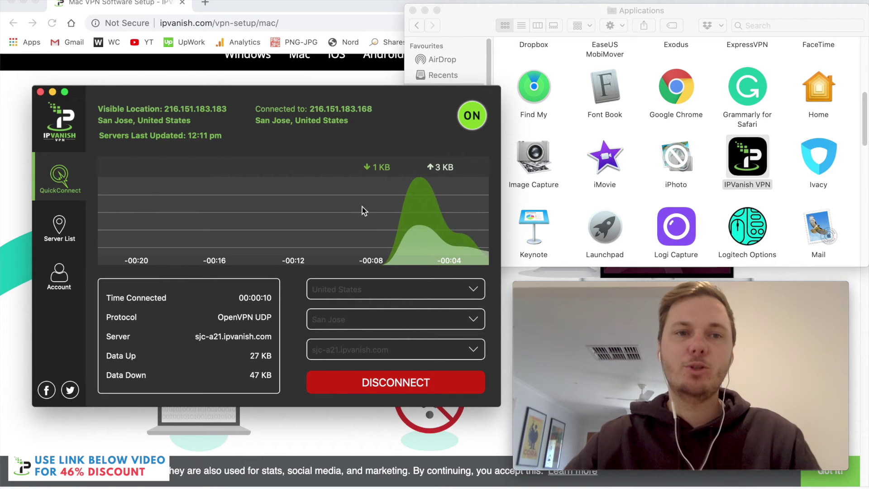
Step: Load netflix.com in Chrome to reach the Netflix browse page
{"action": "left_click", "coordinate": [305, 31]}
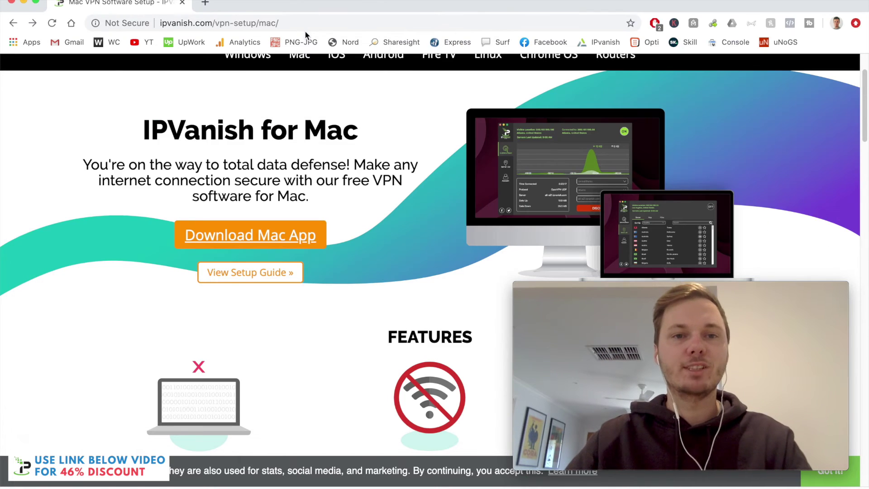
{"action": "left_click", "coordinate": [307, 22]}
{"action": "type", "text": "net"}
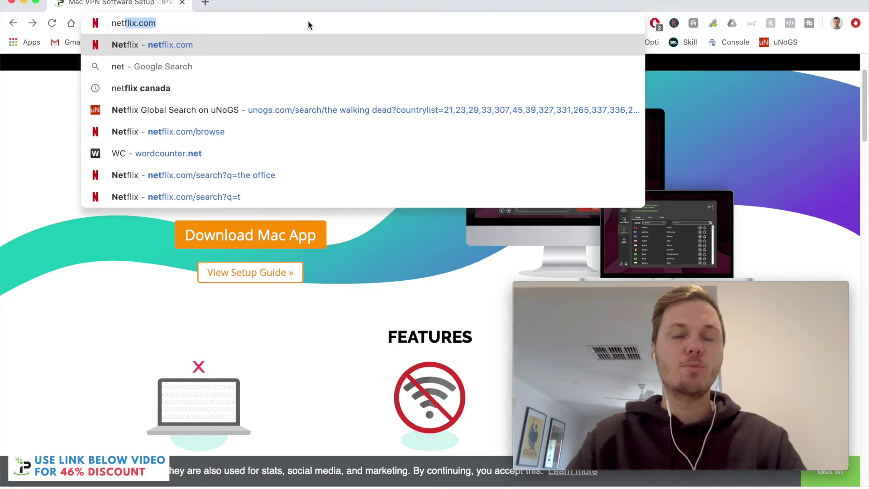
{"action": "key", "text": "Return"}
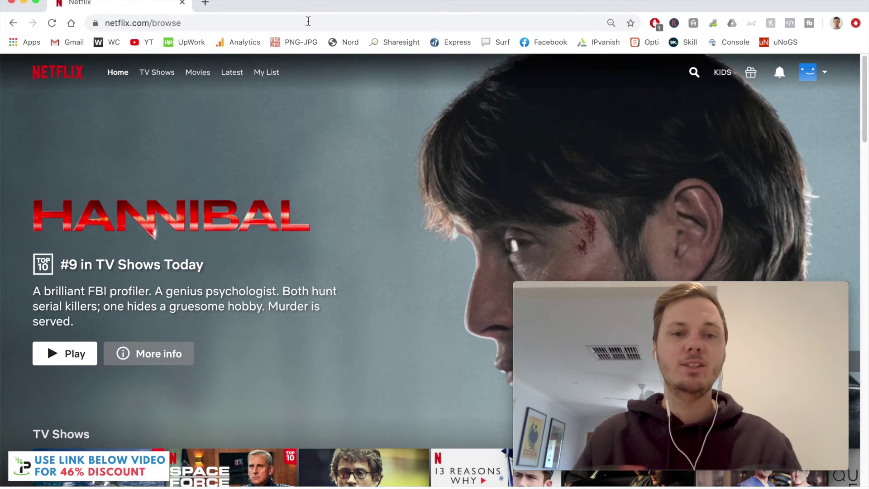
Step: Search Netflix for 'the office' and review the results, with The Office (U.S.) first
{"action": "left_click", "coordinate": [694, 73]}
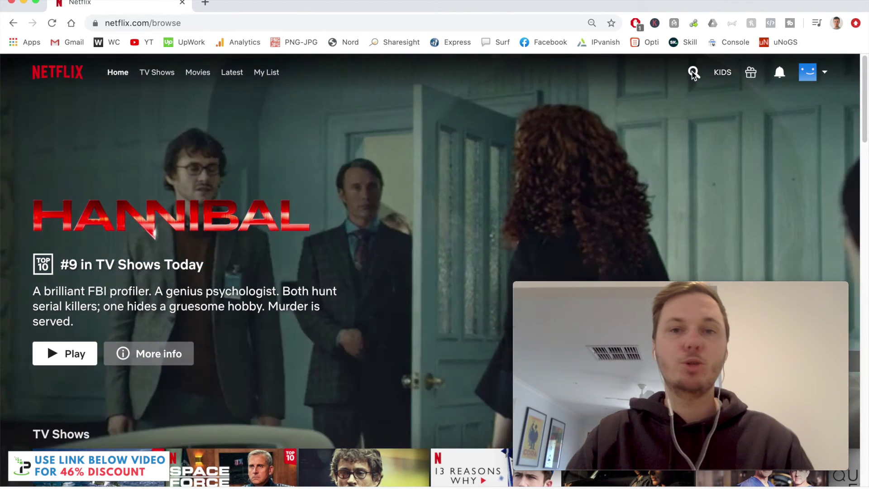
{"action": "type", "text": "the o"}
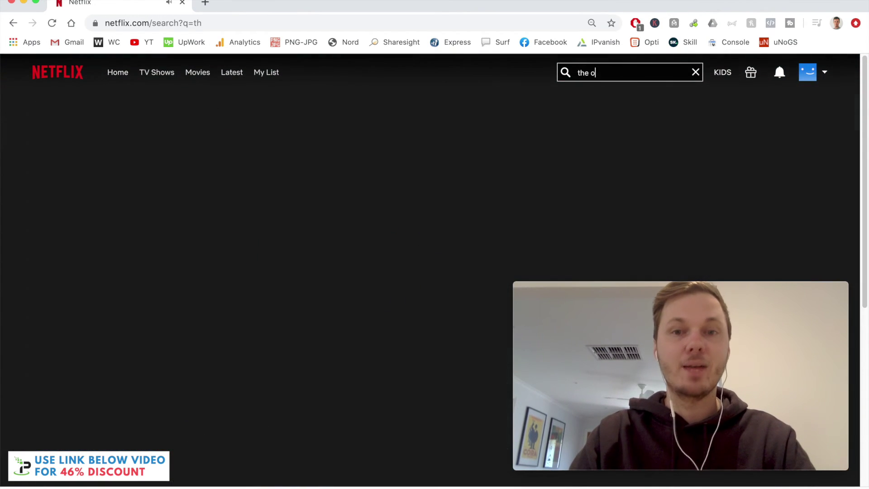
{"action": "type", "text": "ffice"}
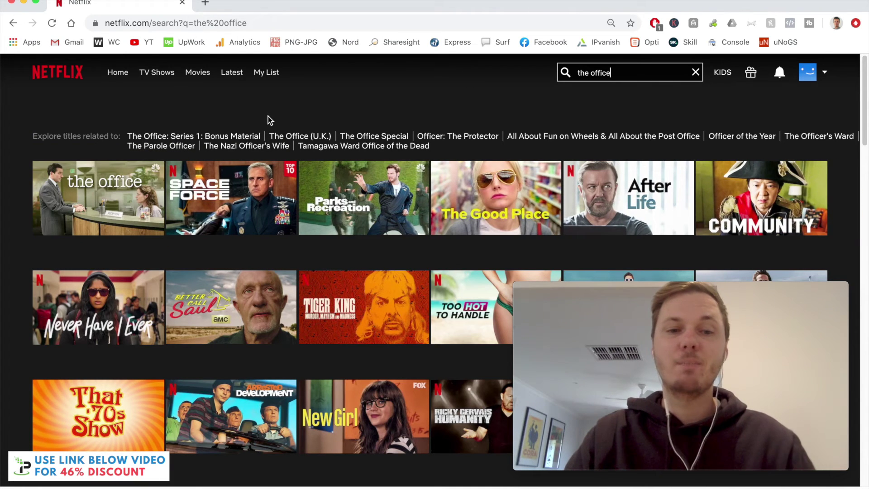
{"action": "scroll", "coordinate": [268, 119], "scroll_direction": "down", "scroll_amount": 3}
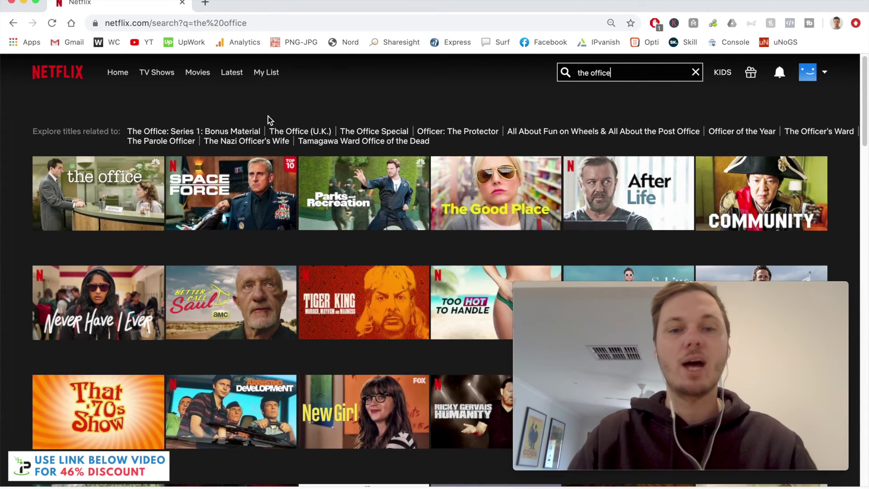
{"action": "scroll", "coordinate": [268, 118], "scroll_direction": "down", "scroll_amount": 1}
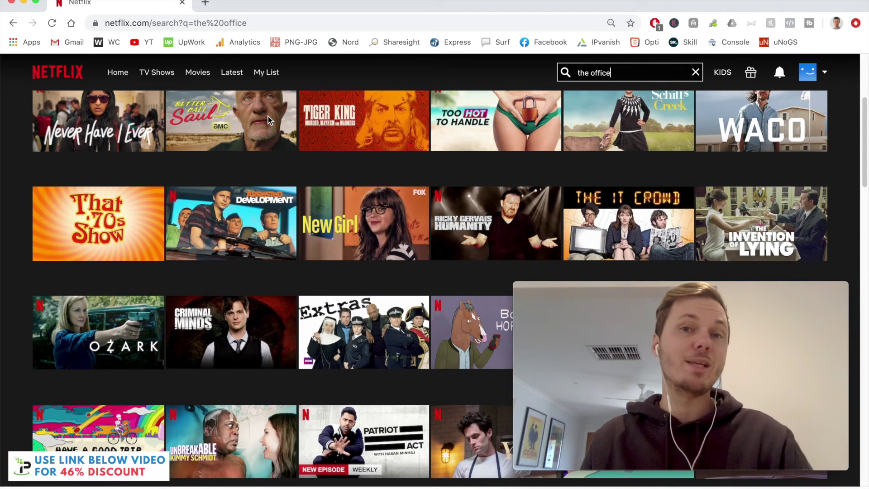
{"action": "scroll", "coordinate": [268, 116], "scroll_direction": "up", "scroll_amount": 3}
{"action": "scroll", "coordinate": [268, 118], "scroll_direction": "up", "scroll_amount": 1}
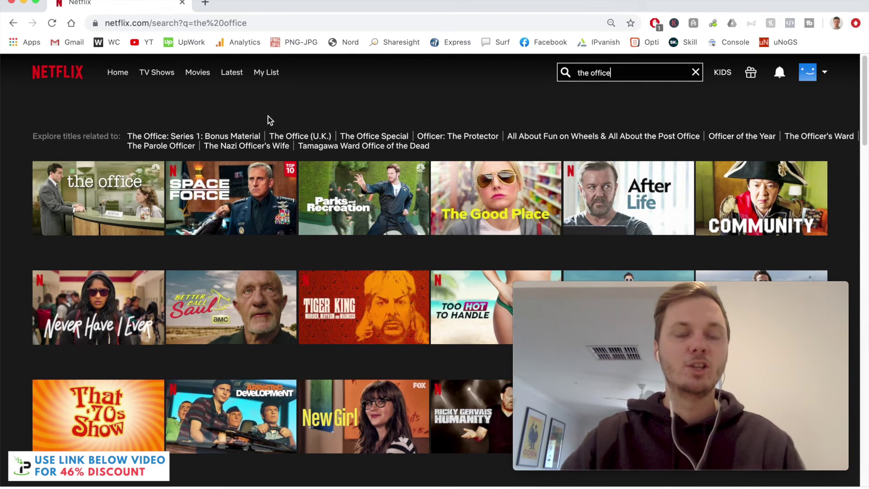
{"action": "mouse_move", "coordinate": [113, 195]}
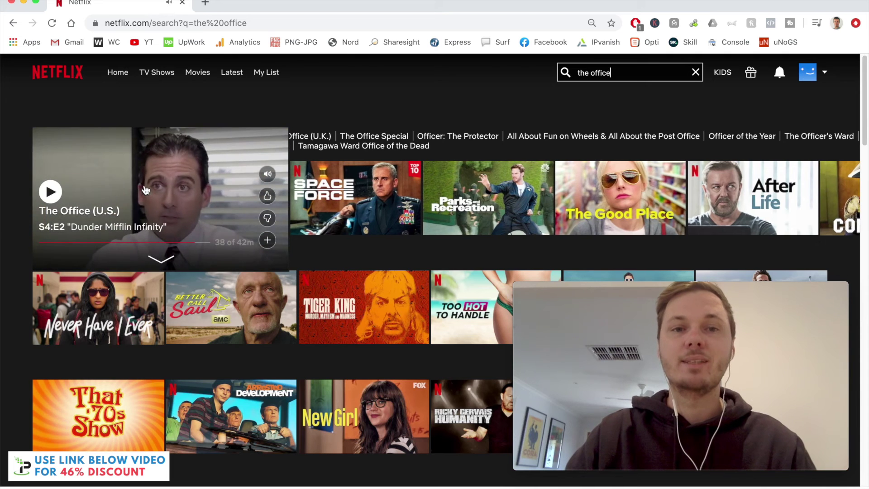
Step: Start playing The Office (U.S.) from its search result
{"action": "left_click", "coordinate": [145, 190]}
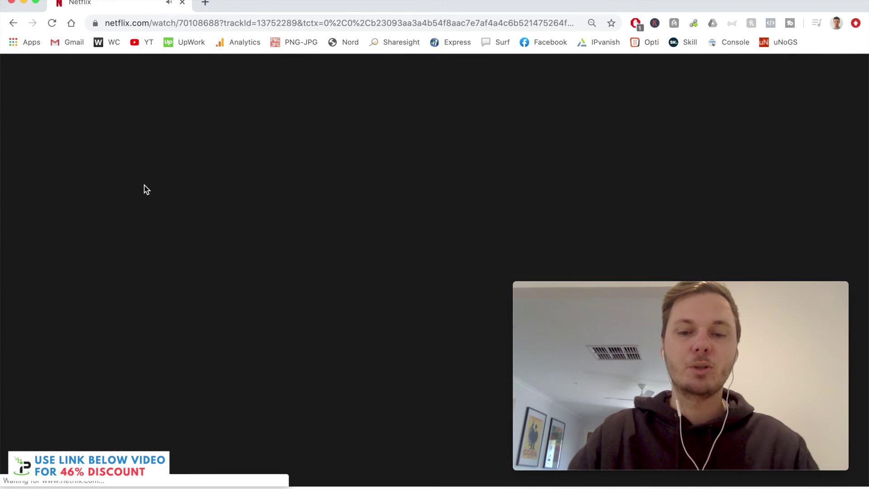